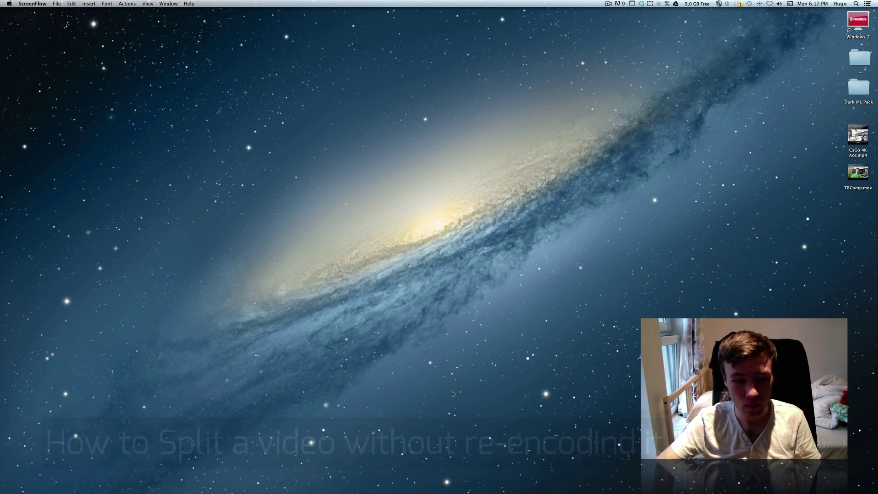
Step: Bring up Chrome showing the Squared 5 MPEG Streamclip for Mac download page
left_click(259, 481)
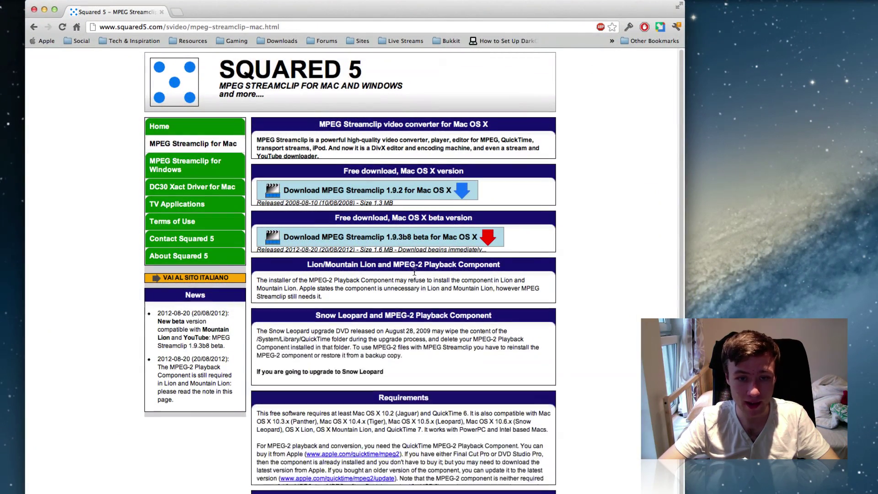
Step: Read the version notes on the 1.9.2 and 1.9.3b8 download links
mouse_move(423, 241)
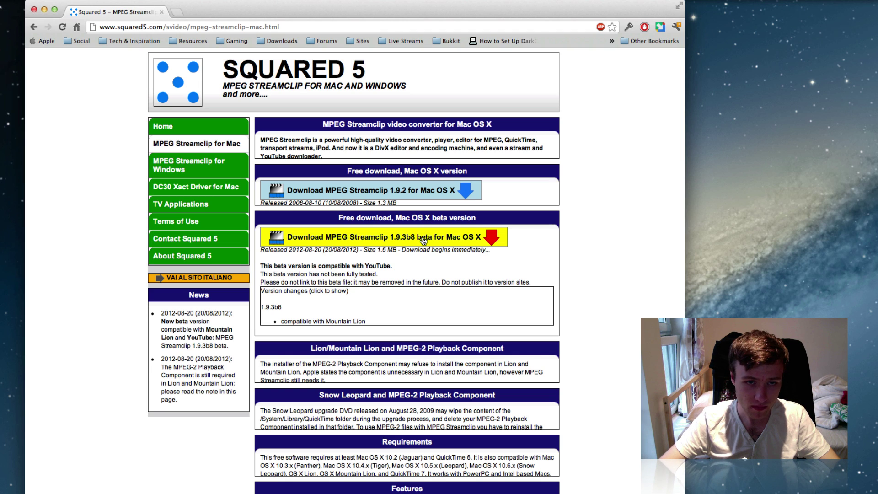
mouse_move(418, 194)
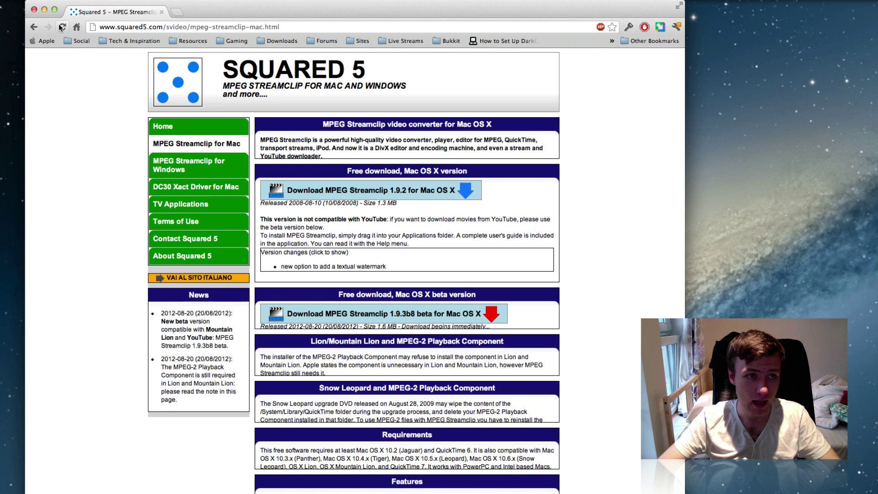
Step: Minimize Chrome and position the empty MPEG Streamclip 1.9.3b8 window on the desktop
left_click(44, 10)
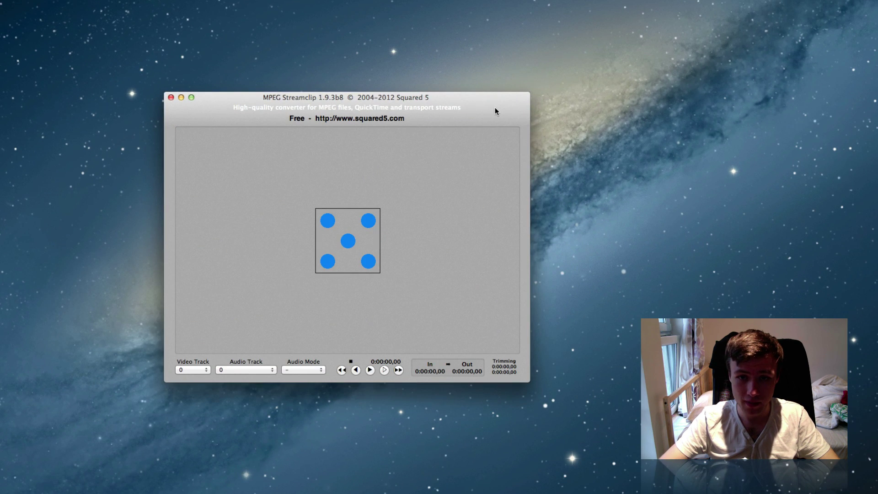
left_click_drag(495, 108, 517, 98)
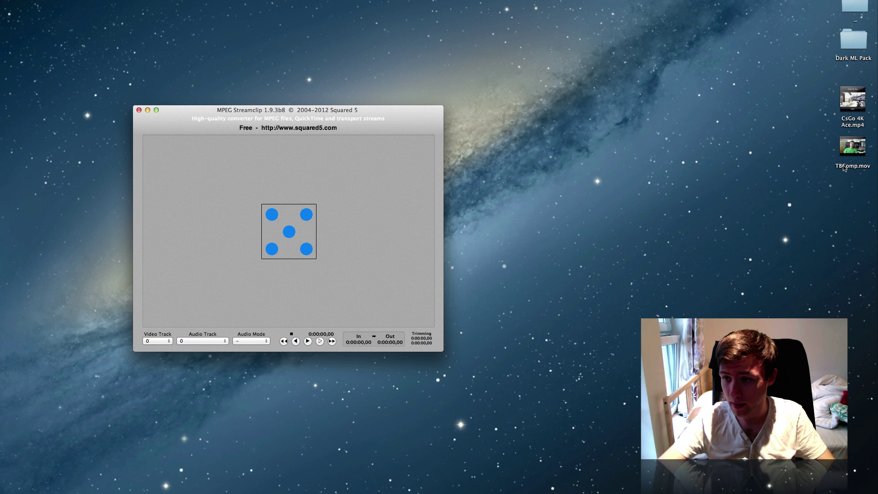
Step: Drop TBComp.mov into Streamclip and scrub its 2:11 timeline, returning to the start
left_click_drag(842, 166, 341, 255)
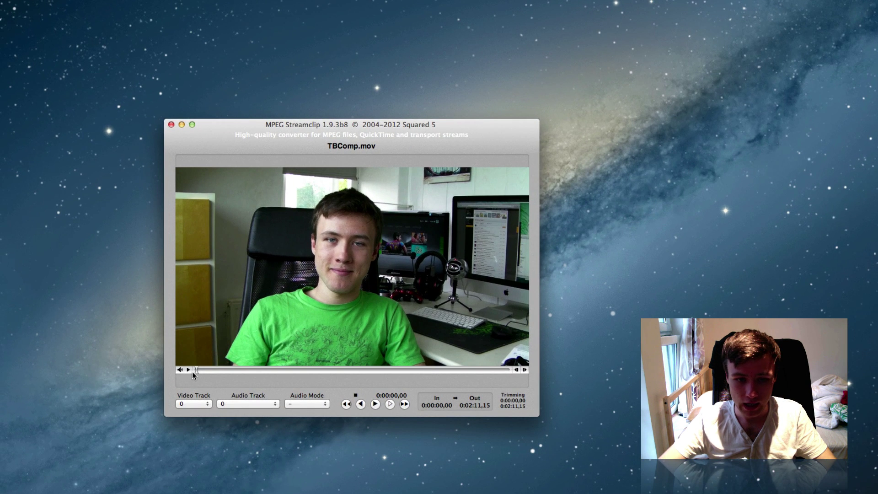
mouse_move(193, 375)
left_mouse_down()
mouse_move(309, 363)
mouse_move(181, 367)
left_mouse_up()
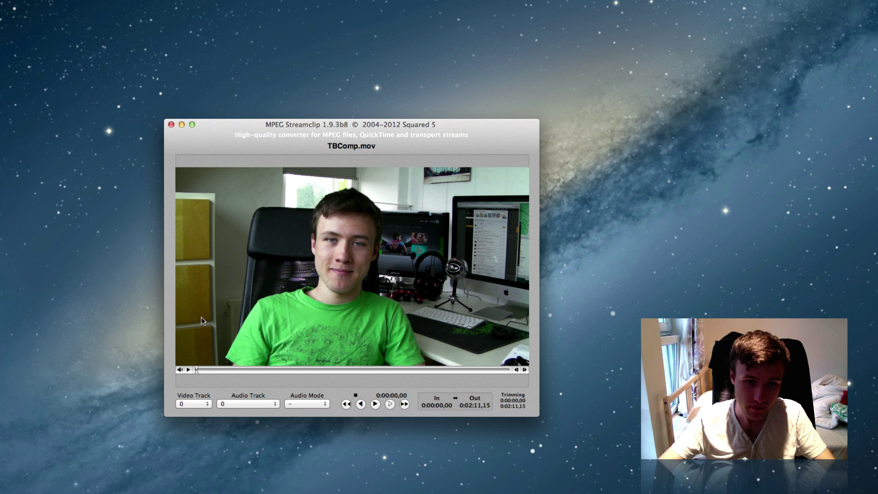
Step: Set TBComp.mov's In point at 0:00:02,25 and look over the Edit menu
left_click_drag(230, 128, 202, 116)
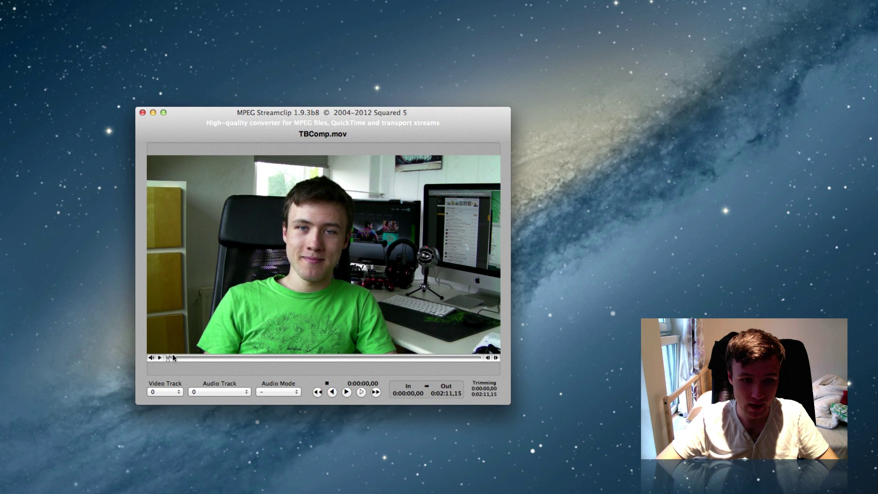
mouse_move(167, 358)
left_mouse_down()
mouse_move(208, 358)
mouse_move(159, 358)
mouse_move(174, 359)
left_mouse_up()
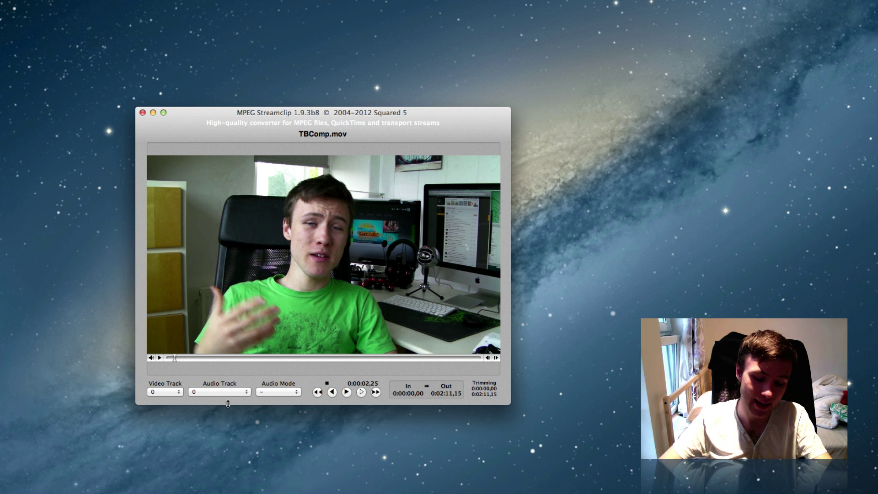
key("i")
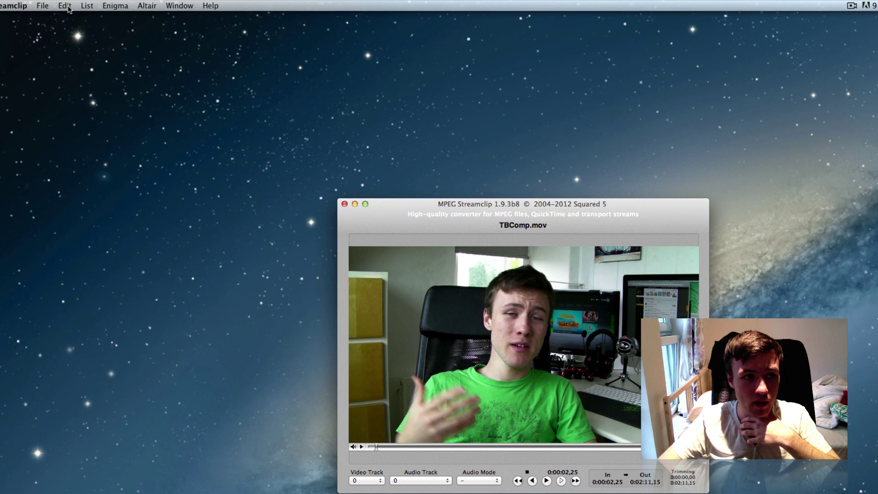
left_click(65, 6)
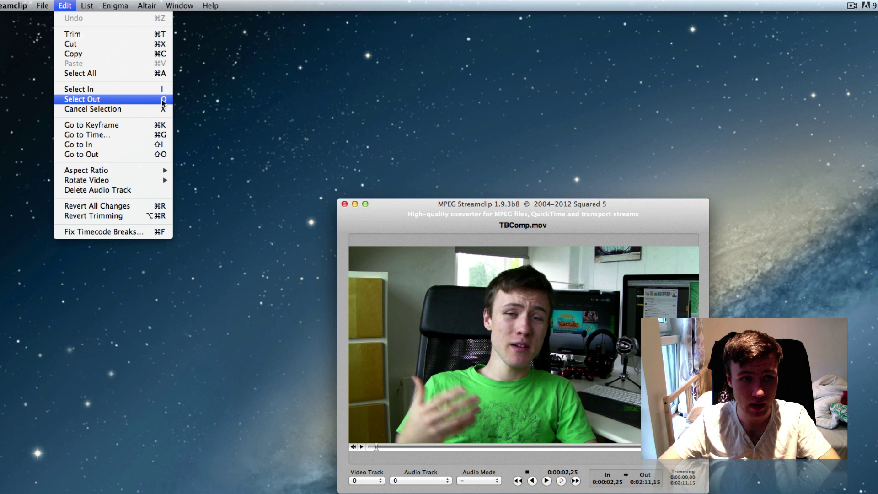
Step: Dismiss the Edit menu and set the Out point at 0:00:34,29
left_click(468, 220)
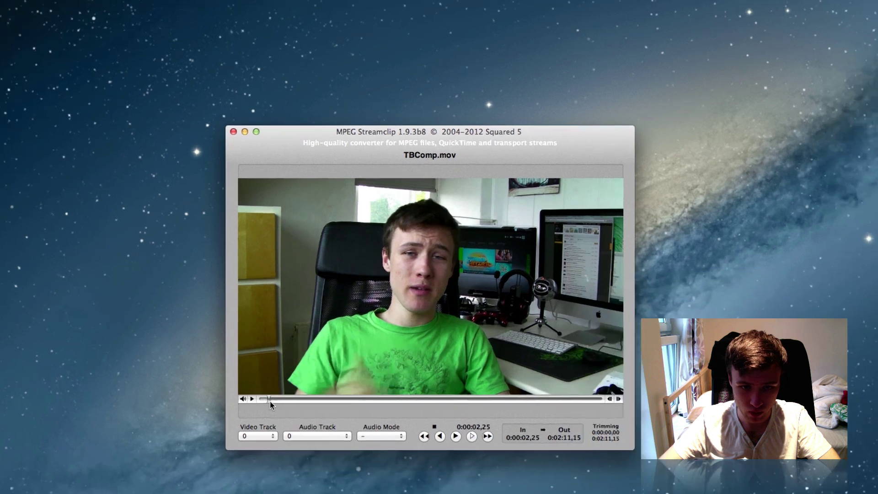
left_click_drag(377, 449, 388, 448)
left_click_drag(214, 360, 266, 363)
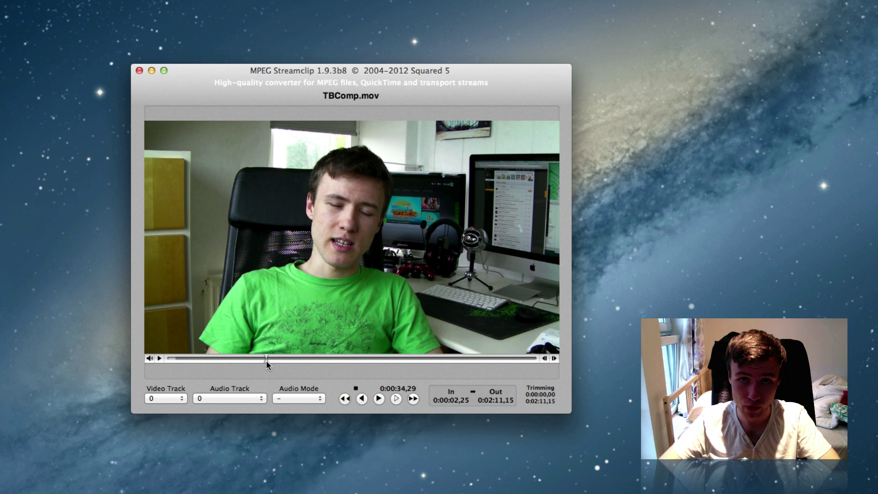
key("o")
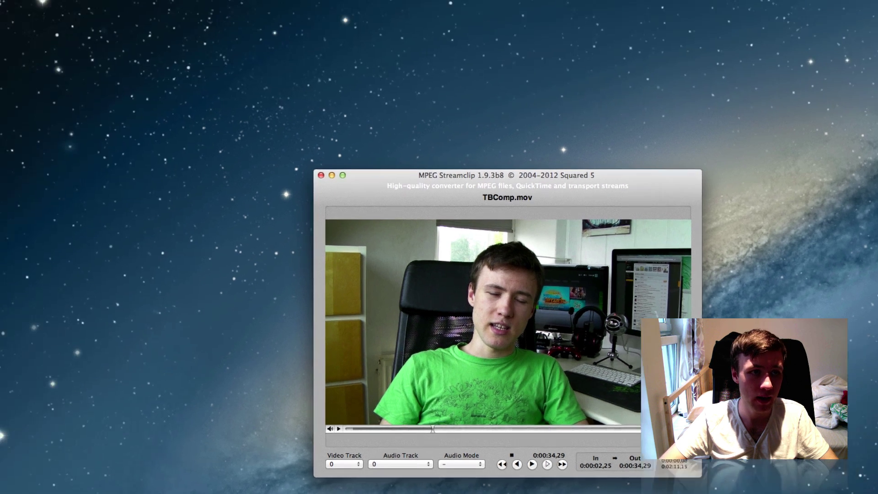
Step: Save the marked section as a new MOV file named part1 on the Desktop
left_click(69, 6)
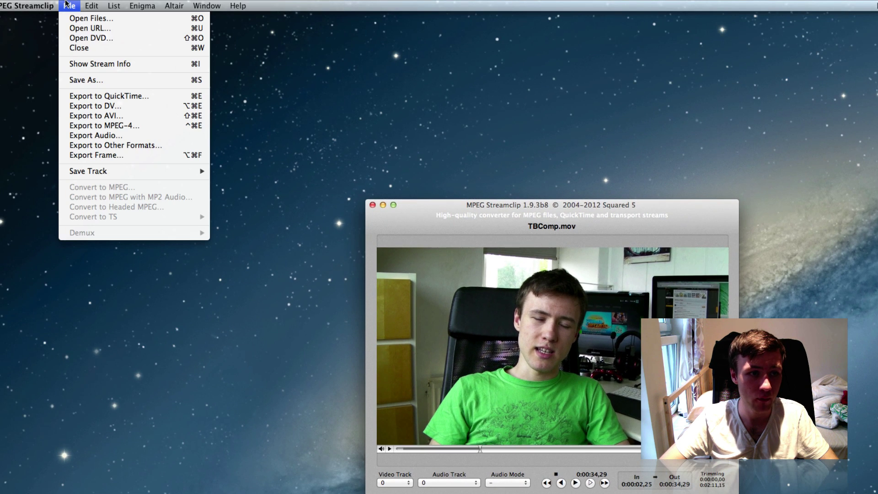
left_click(88, 79)
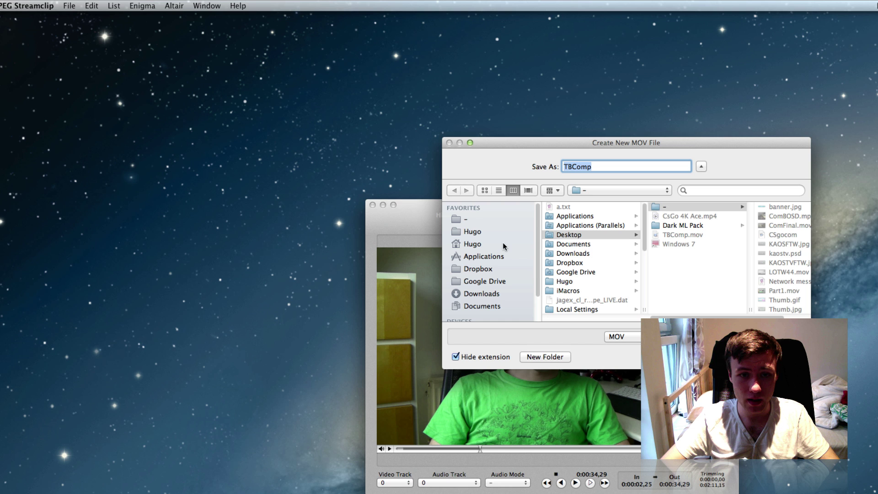
left_click(478, 244)
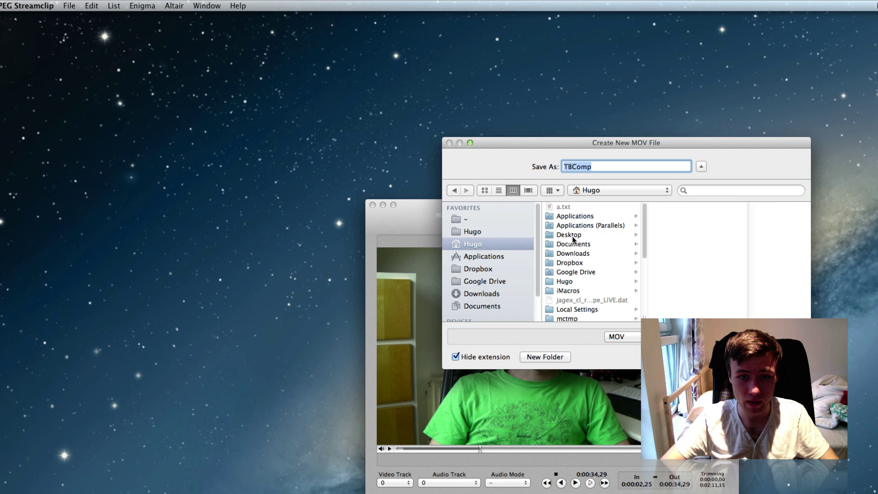
left_click(567, 235)
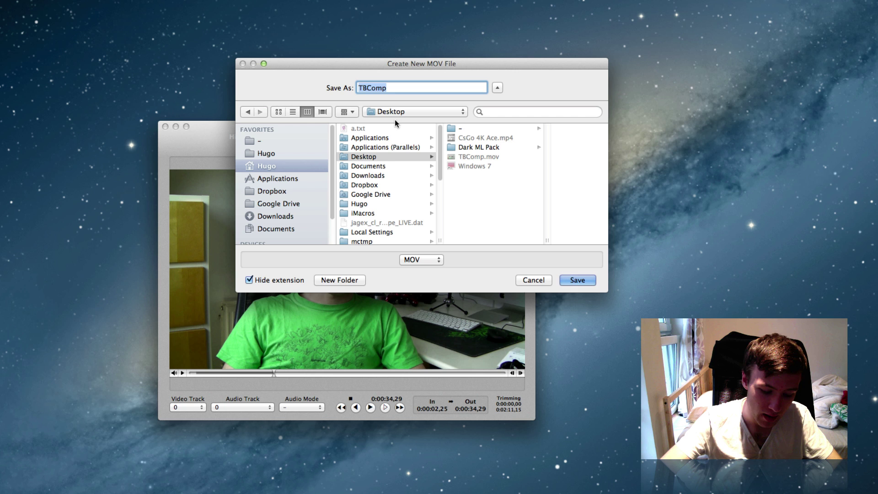
type("part1")
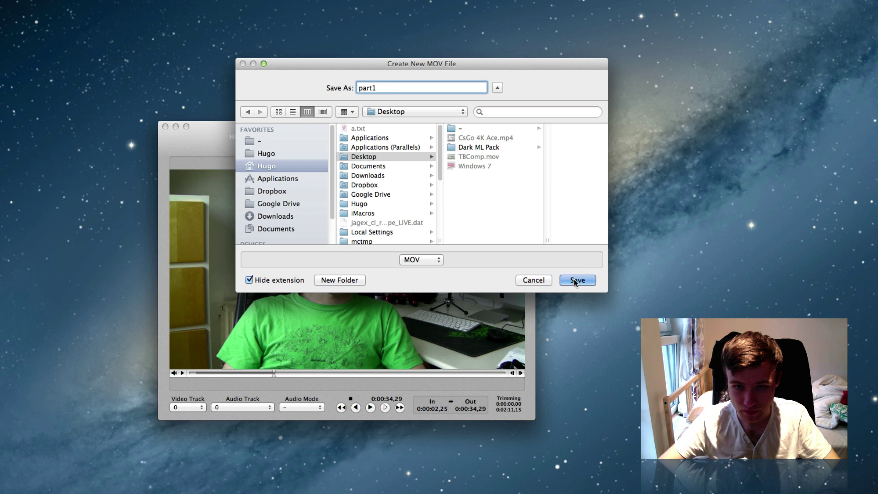
left_click(576, 279)
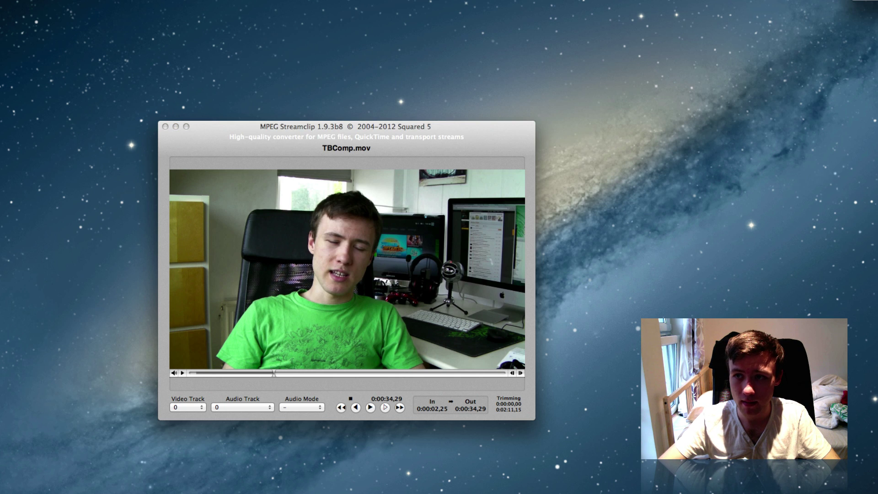
left_click_drag(876, 5, 270, 91)
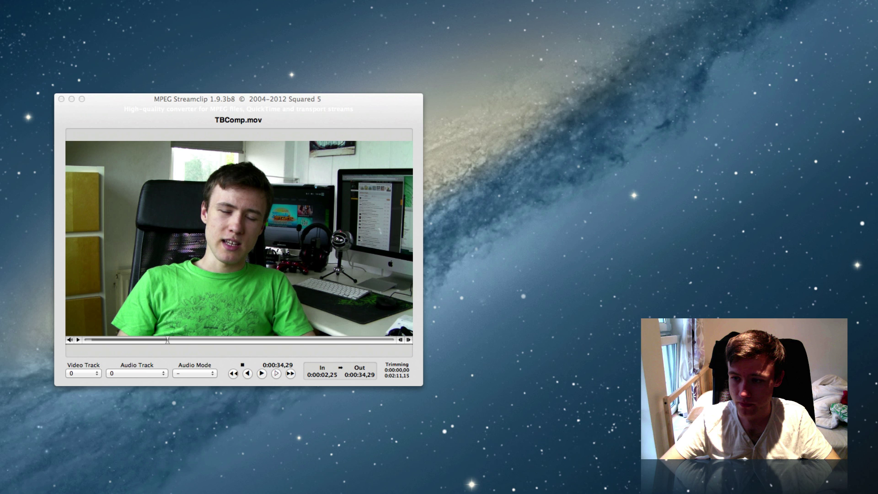
Step: Quick Look part1.mov on the desktop, then return to the TBComp.mov window
left_click_drag(823, 211, 613, 204)
key("space")
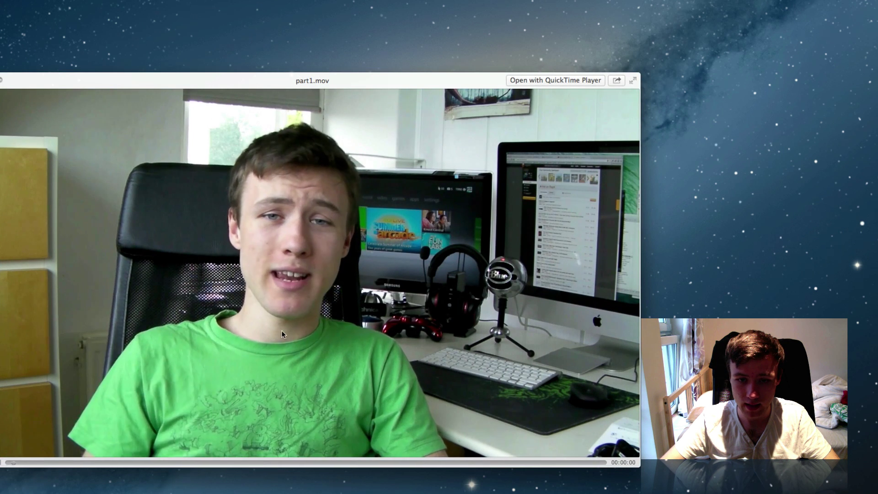
key("space")
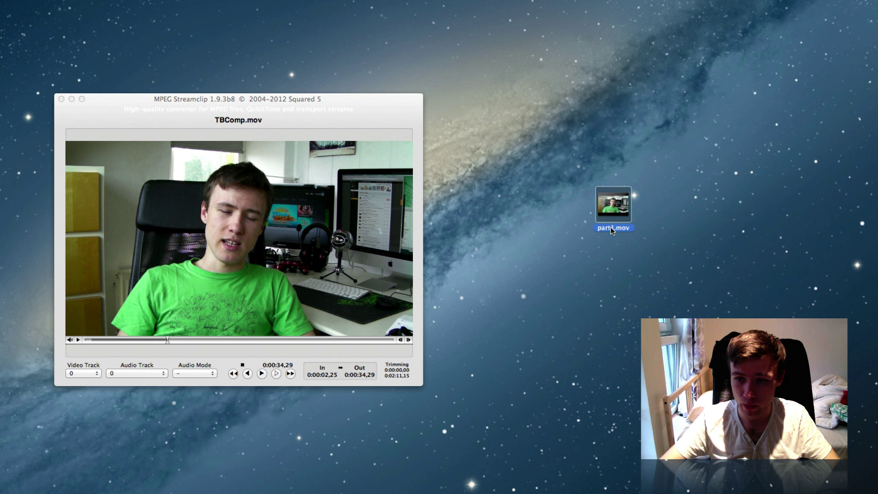
key("super+Delete")
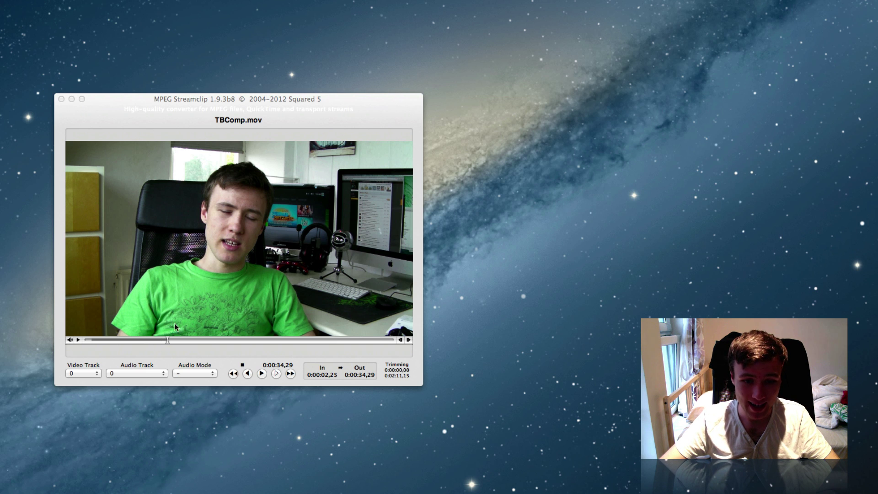
left_click(285, 125)
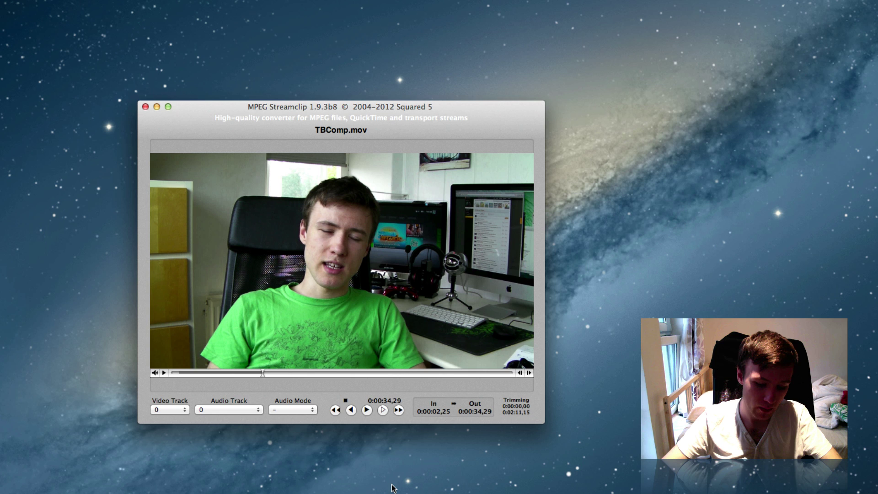
Step: Mark TBComp.mov with In at 0:00:34,29 and Out at 0:01:15,20
key("i")
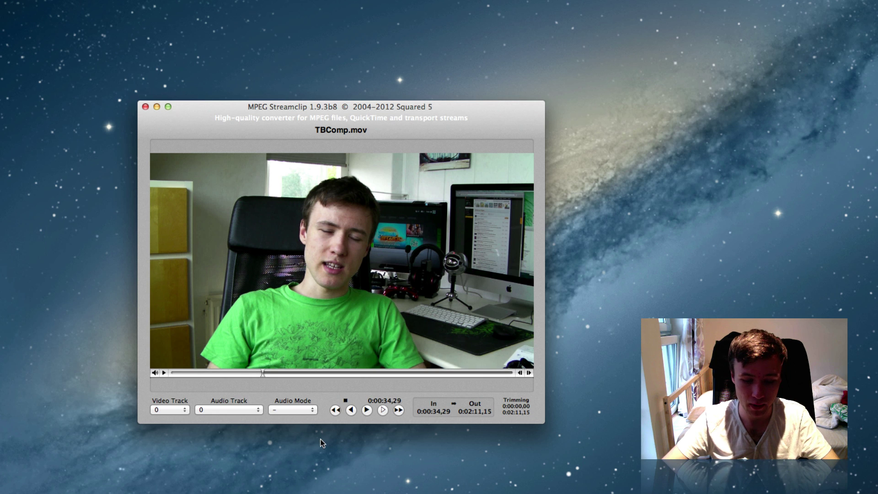
left_click(264, 373)
left_click(355, 374)
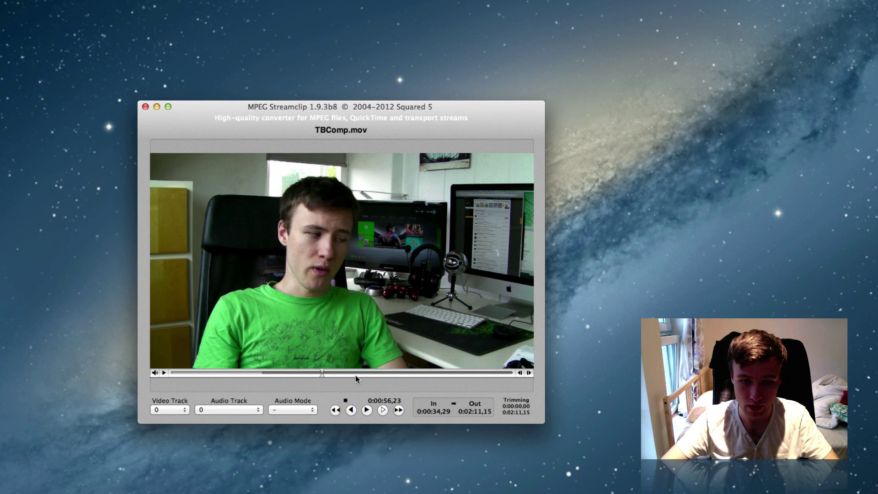
left_click(356, 374)
left_click(352, 374)
left_click(353, 374)
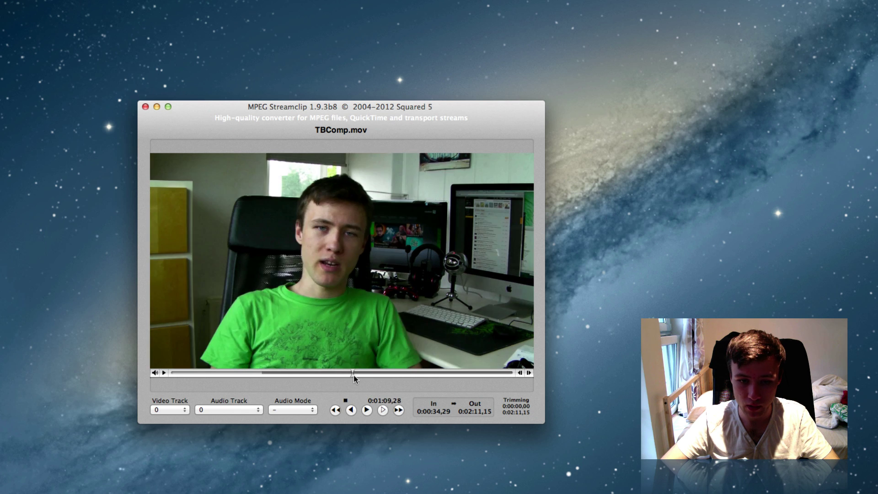
left_click(356, 374)
left_click(361, 374)
left_click(367, 374)
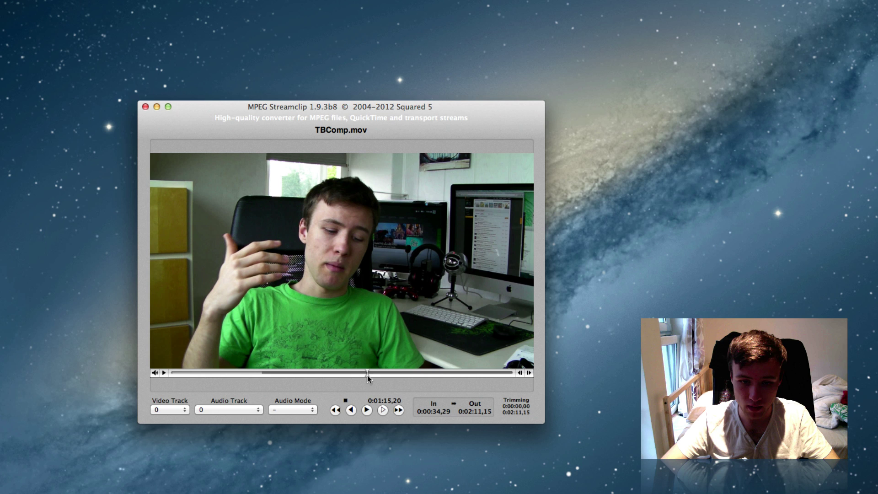
key("o")
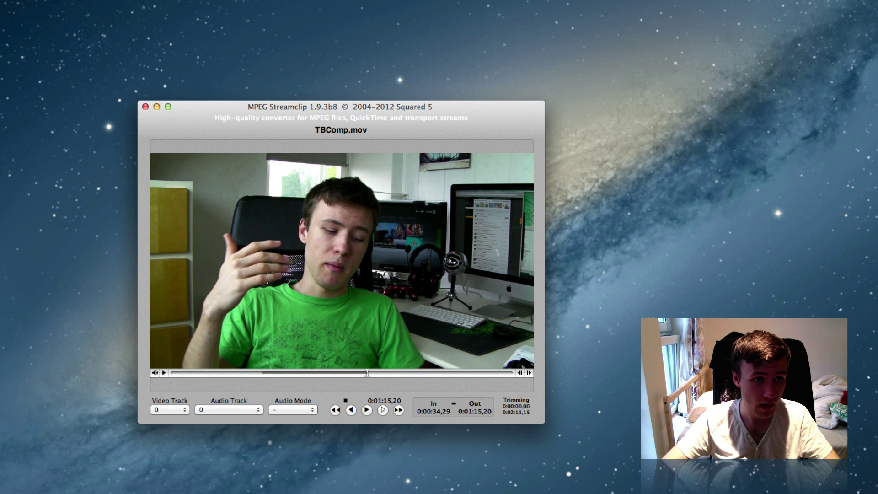
Step: Save the 0:00:34,29–0:01:15,20 section to the Desktop as part2.mov
key("super+s")
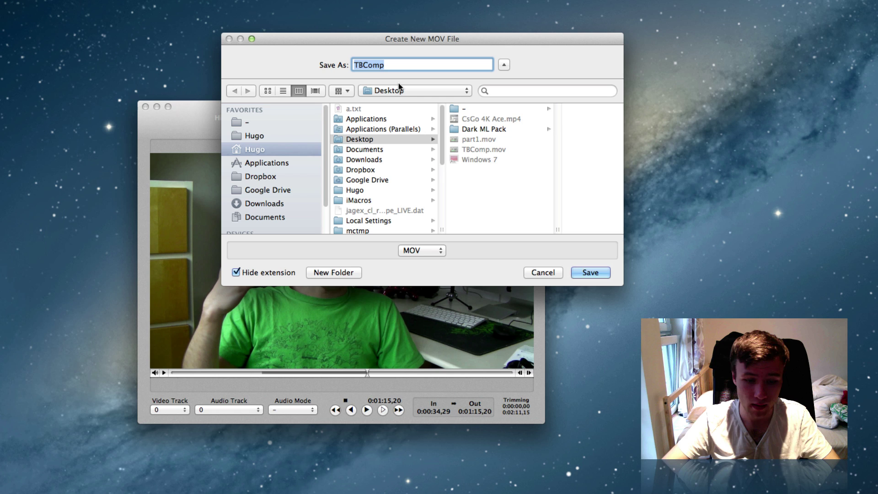
type("part1")
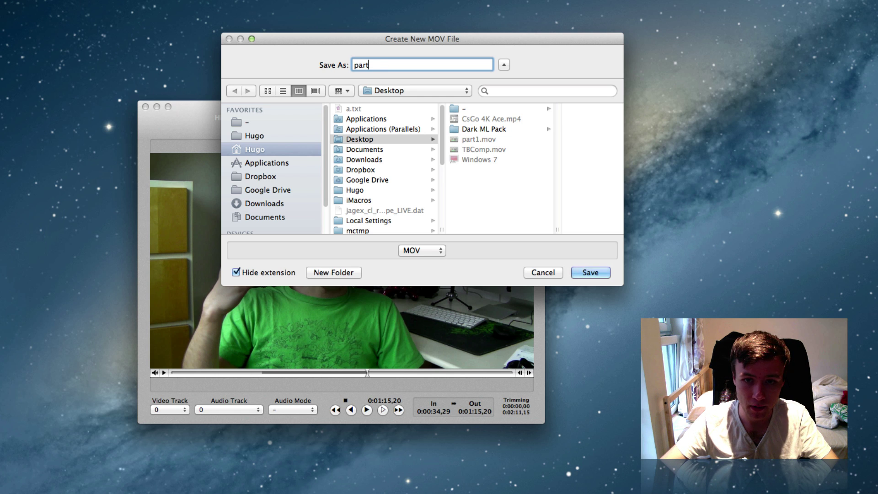
key("BackSpace")
type("2")
left_click(590, 273)
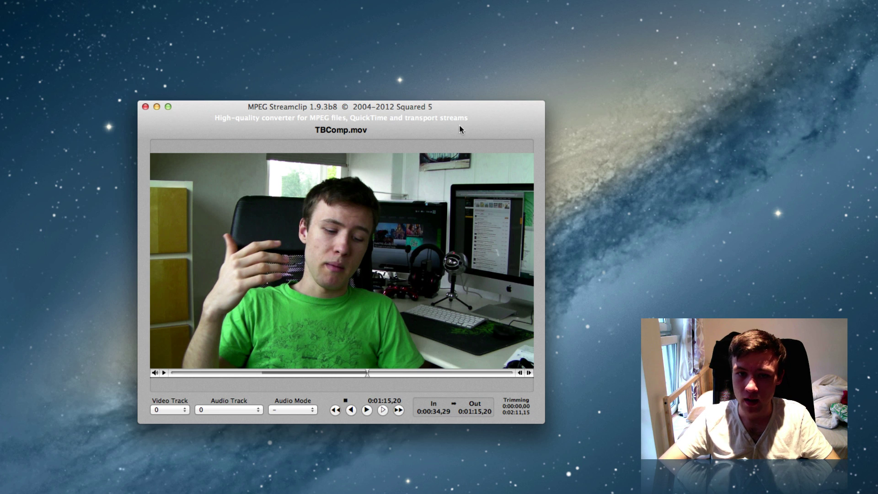
Step: Nudge the Streamclip window, browse the File menu without choosing, and switch to Finder
left_click_drag(495, 116, 506, 107)
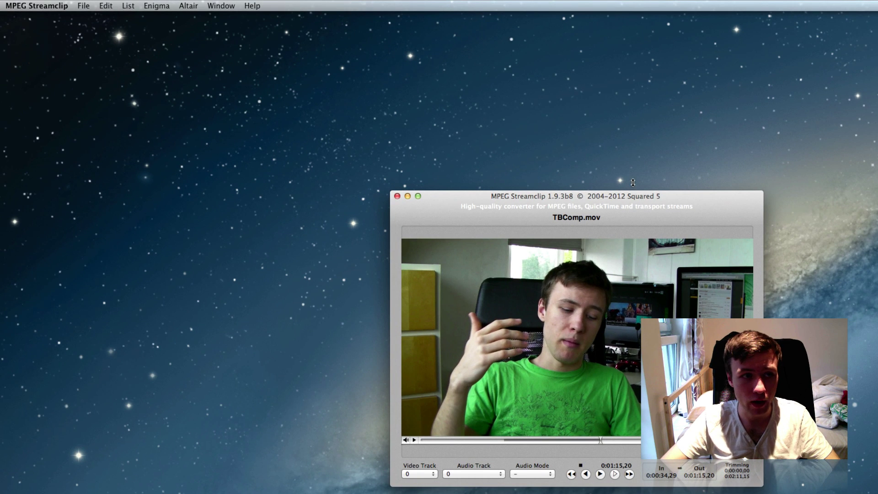
left_click(84, 6)
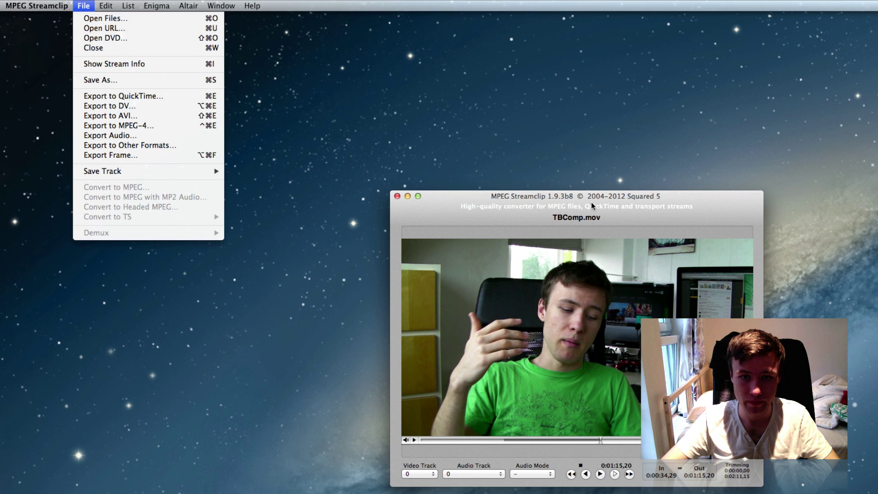
left_click(241, 166)
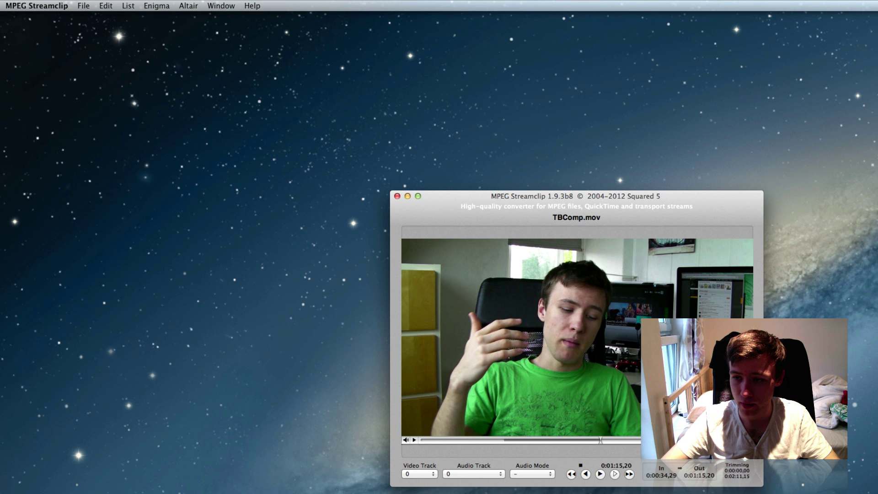
key("super+Tab")
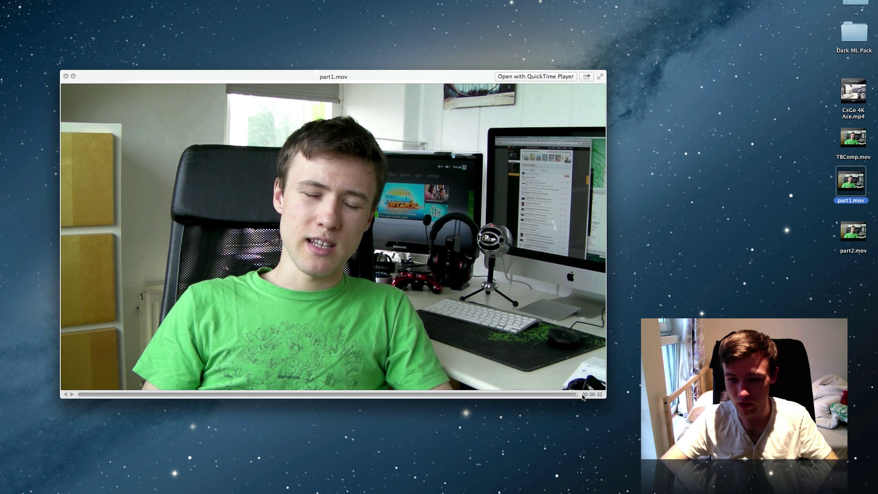
Step: Quick Look part1.mov and part2.mov on the desktop, then deselect them
key("space")
left_click(859, 252)
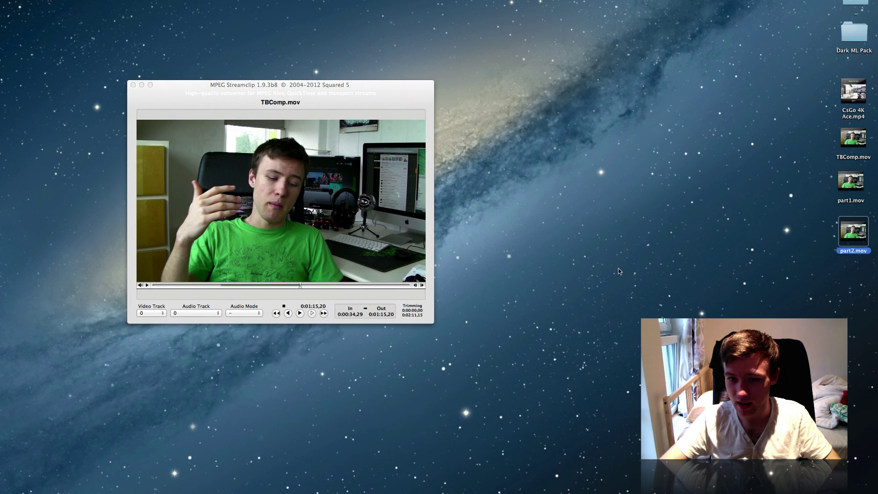
key("space")
key("space")
key("space")
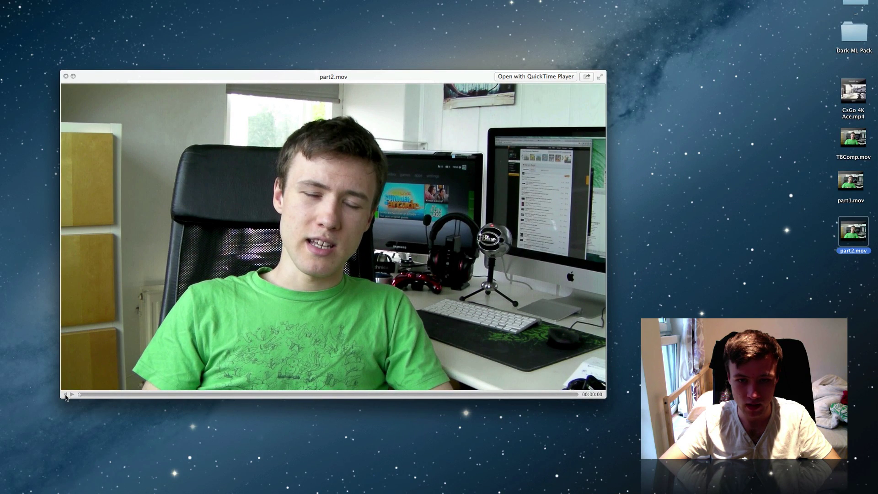
key("space")
left_click(444, 404)
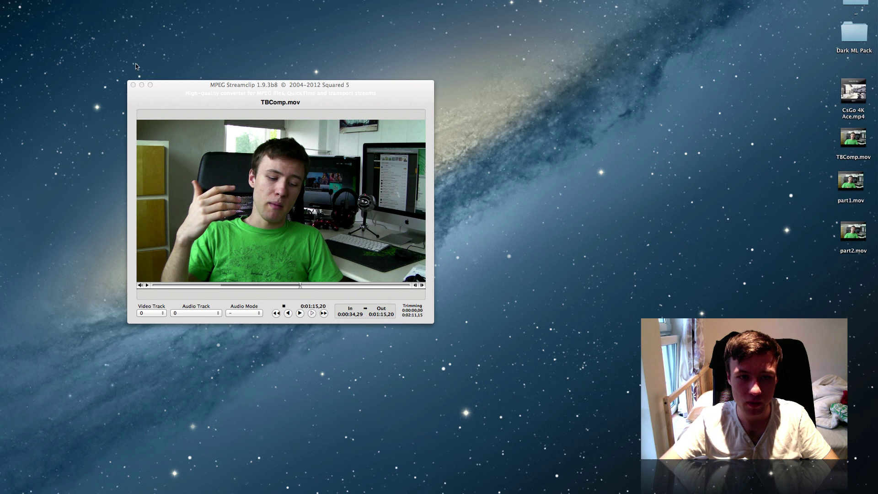
Step: Close the TBComp.mov MPEG Streamclip window, leaving part1.mov and part2.mov on the desktop
left_click(144, 94)
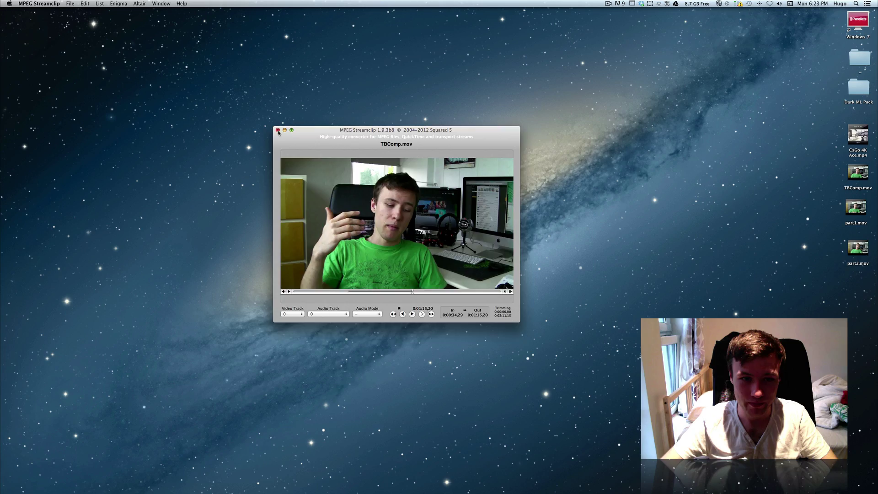
left_click(278, 131)
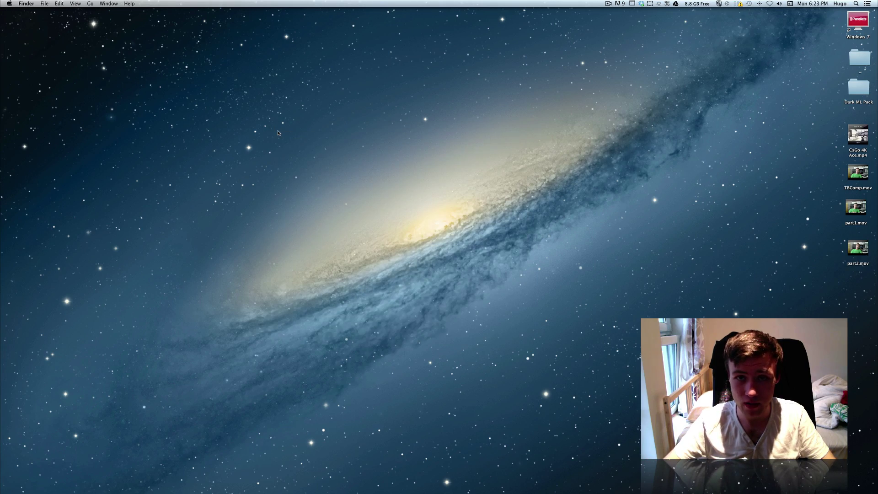